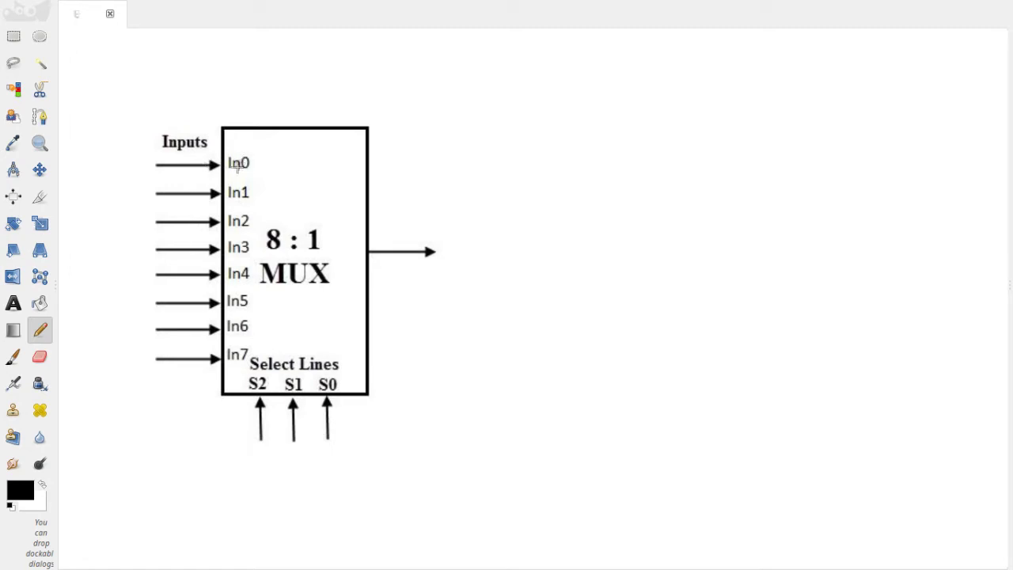
Draw lines from each input In0–In7 to the MUX output, then undo them
left_click_drag(229, 163, 357, 251)
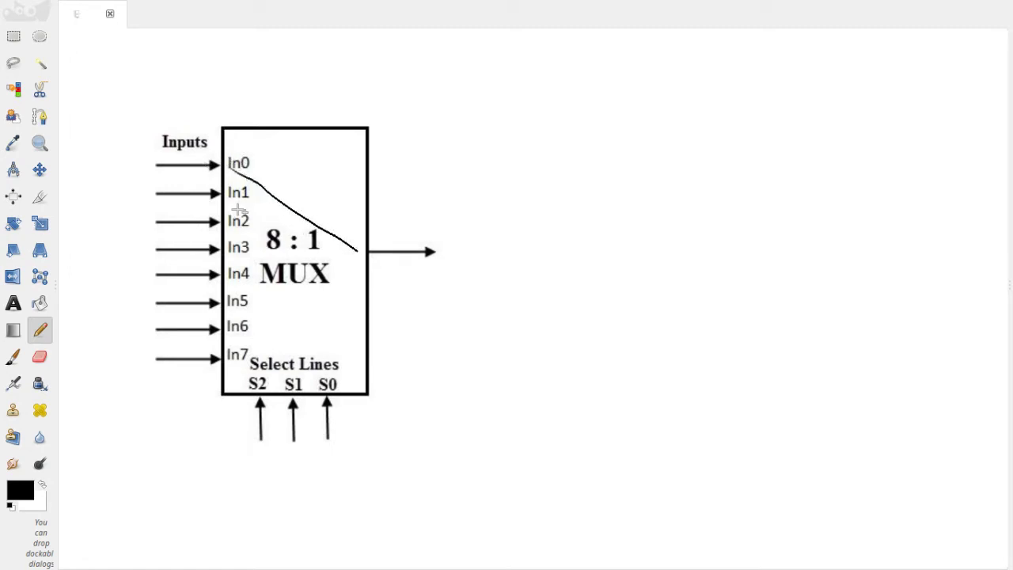
left_click_drag(226, 202, 352, 252)
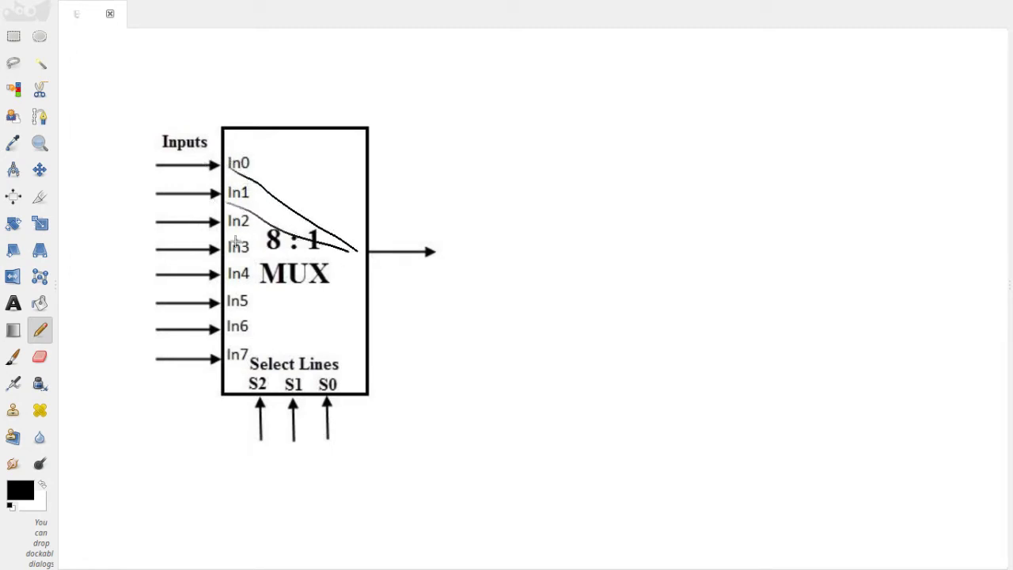
left_click_drag(226, 229, 353, 252)
left_click_drag(227, 253, 348, 253)
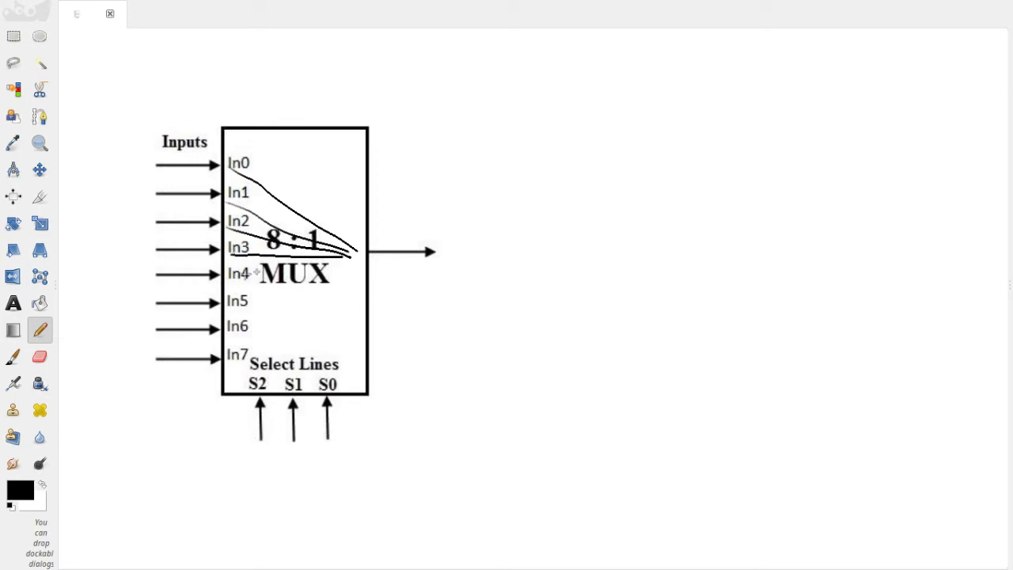
left_click_drag(228, 279, 336, 258)
left_click_drag(228, 304, 345, 255)
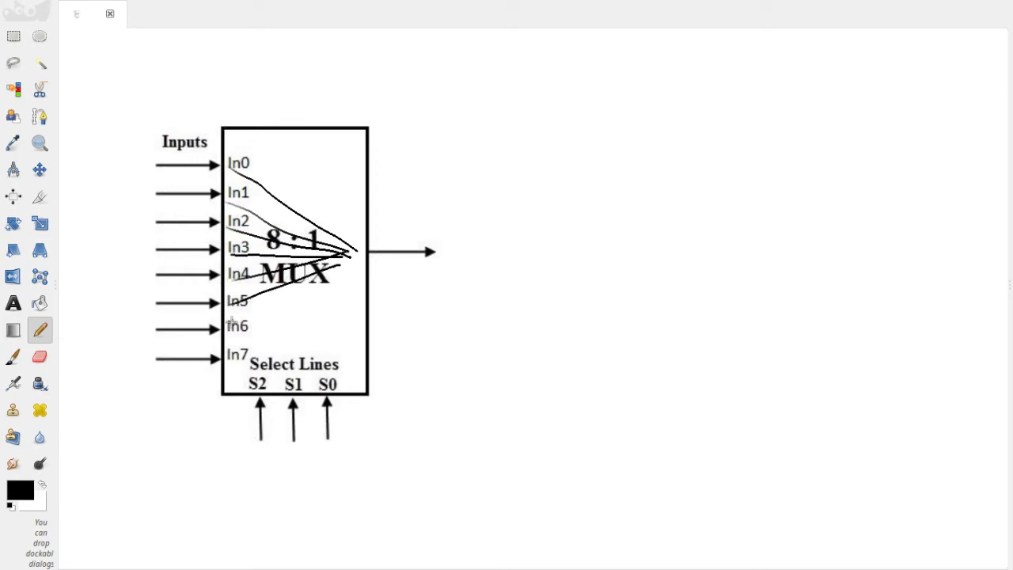
left_click_drag(228, 326, 333, 267)
left_click_drag(228, 351, 344, 264)
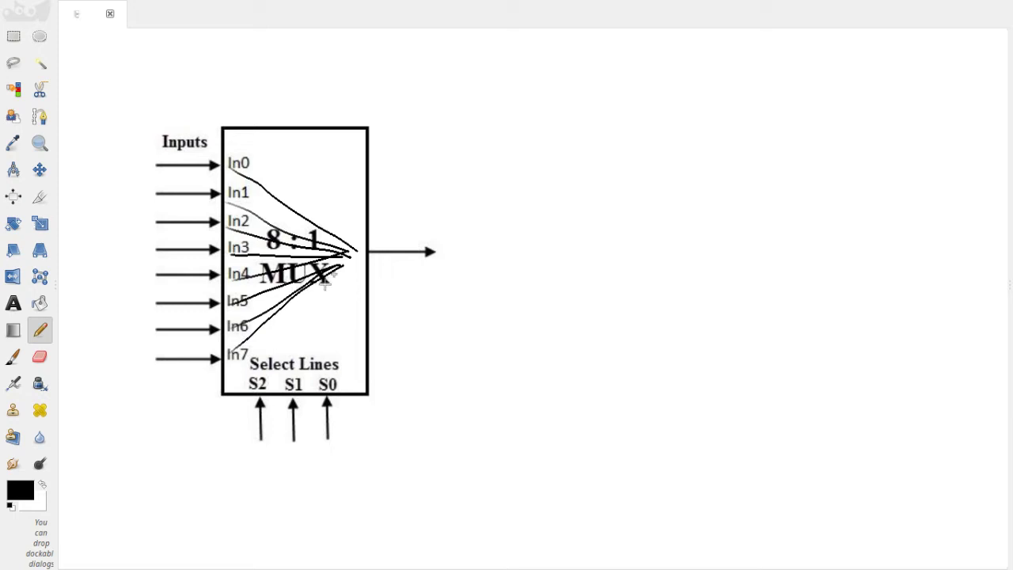
key("ctrl+z")
key("ctrl+z")
key("ctrl+z")
key("ctrl+z")
key("ctrl+z")
key("ctrl+z")
key("ctrl+z")
key("ctrl+z")
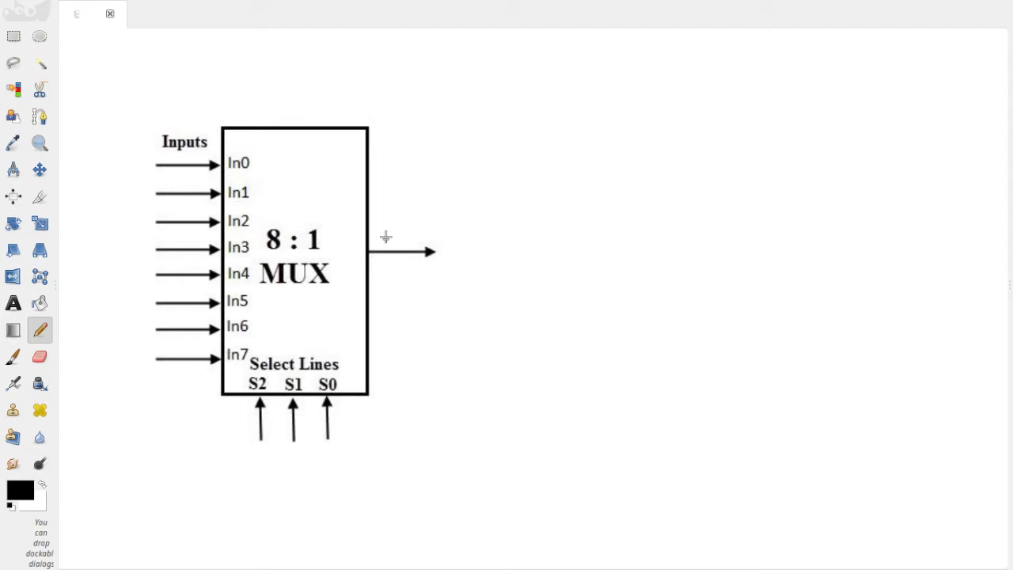
Handwrite Out at the output, LSB by S0, select values 1 1 0, then draw the In6-to-Out line
mouse_move(386, 236)
left_mouse_down()
mouse_move(381, 252)
mouse_move(413, 244)
left_mouse_up()
mouse_move(342, 403)
left_mouse_down()
mouse_move(349, 414)
mouse_move(372, 408)
left_mouse_up()
mouse_move(261, 449)
left_mouse_down()
mouse_move(261, 467)
mouse_move(327, 452)
left_mouse_up()
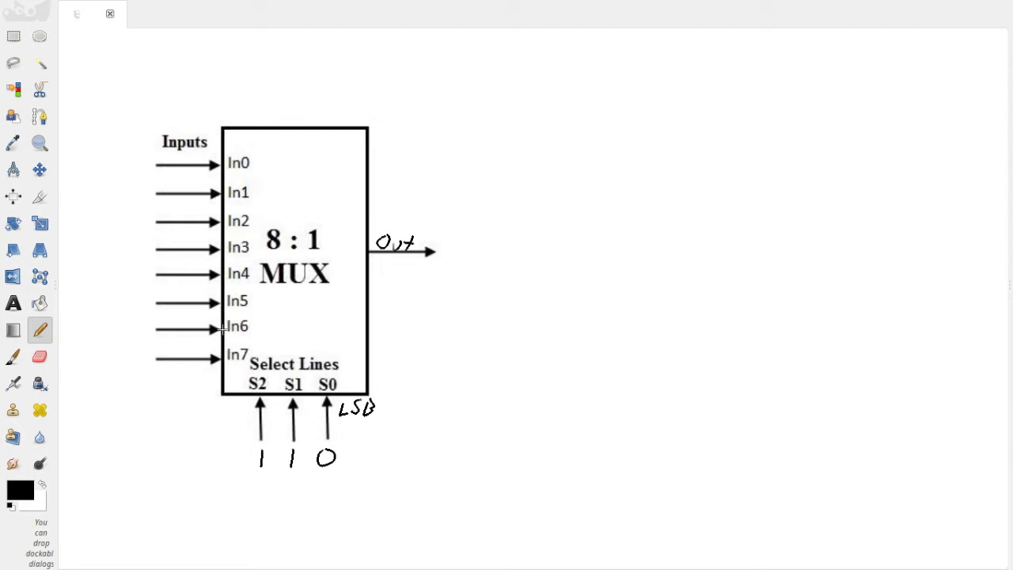
left_click_drag(225, 328, 366, 255)
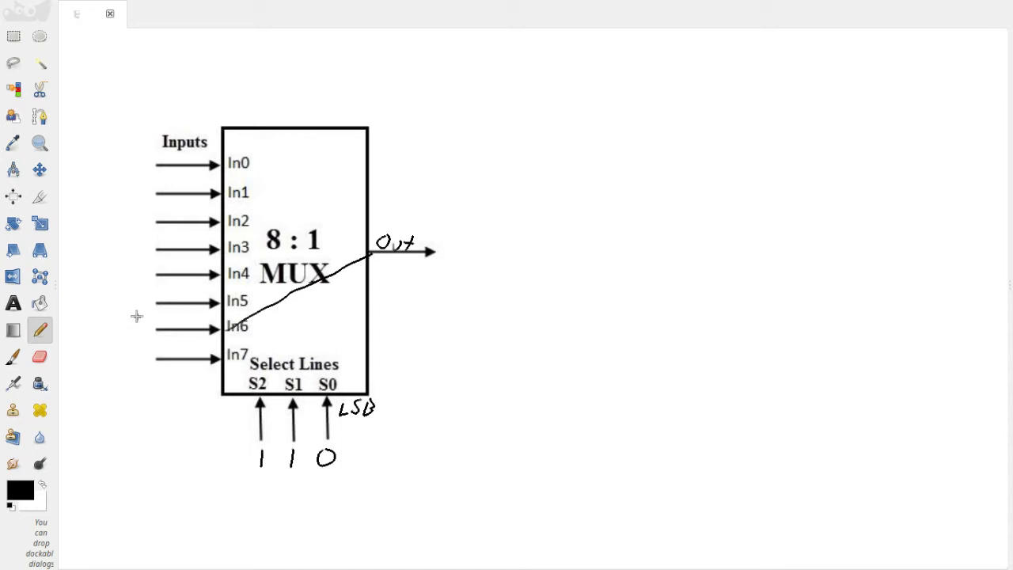
Write a 1 beside In6 and beside Out, replacing the 0s first drawn there
left_click_drag(137, 317, 140, 317)
mouse_move(456, 244)
left_mouse_down()
mouse_move(444, 254)
mouse_move(461, 255)
mouse_move(455, 243)
left_mouse_up()
key("ctrl+z")
key("ctrl+z")
left_click_drag(144, 317, 145, 337)
left_click_drag(449, 240, 447, 260)
key("ctrl+z")
key("ctrl+z")
Overwrite the S1 value with 0, sketch an In4 line and In6 marks, then undo those extras
mouse_move(289, 467)
left_mouse_down()
mouse_move(306, 447)
mouse_move(289, 451)
left_mouse_up()
left_click_drag(221, 274, 360, 253)
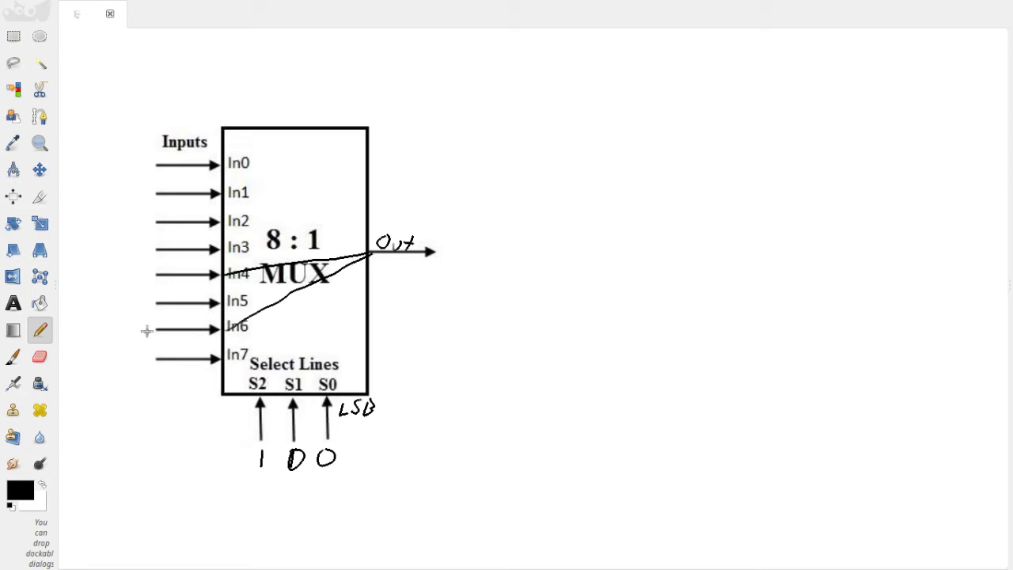
left_click_drag(141, 327, 198, 327)
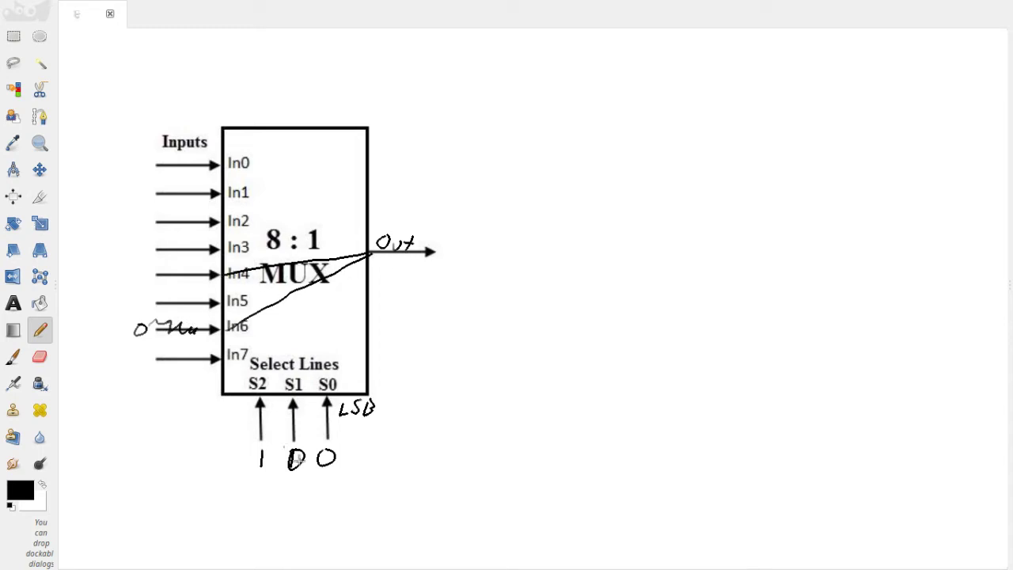
mouse_move(237, 317)
left_mouse_down()
mouse_move(255, 329)
mouse_move(305, 296)
left_mouse_up()
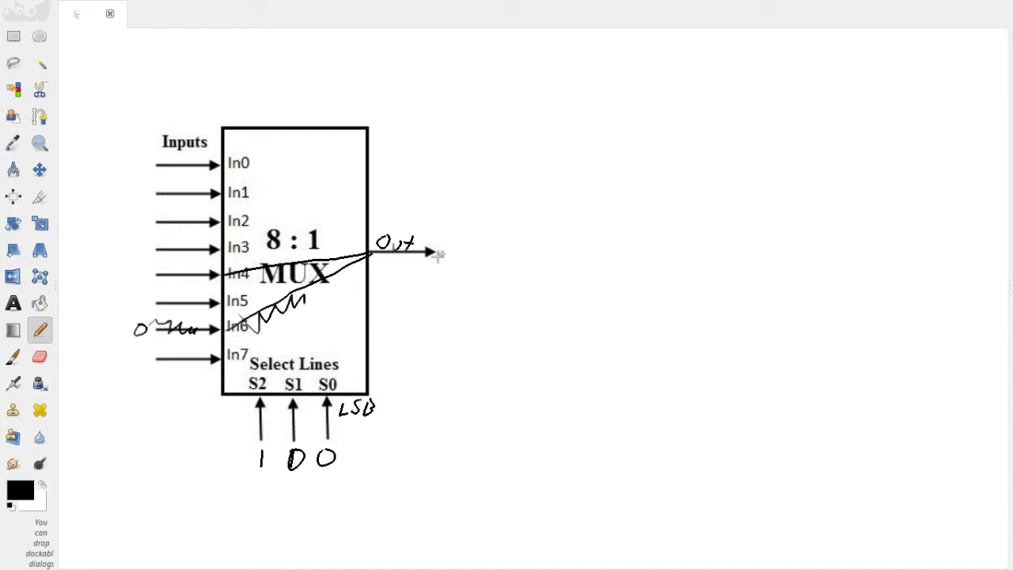
key("ctrl+z")
key("ctrl+z")
key("ctrl+z")
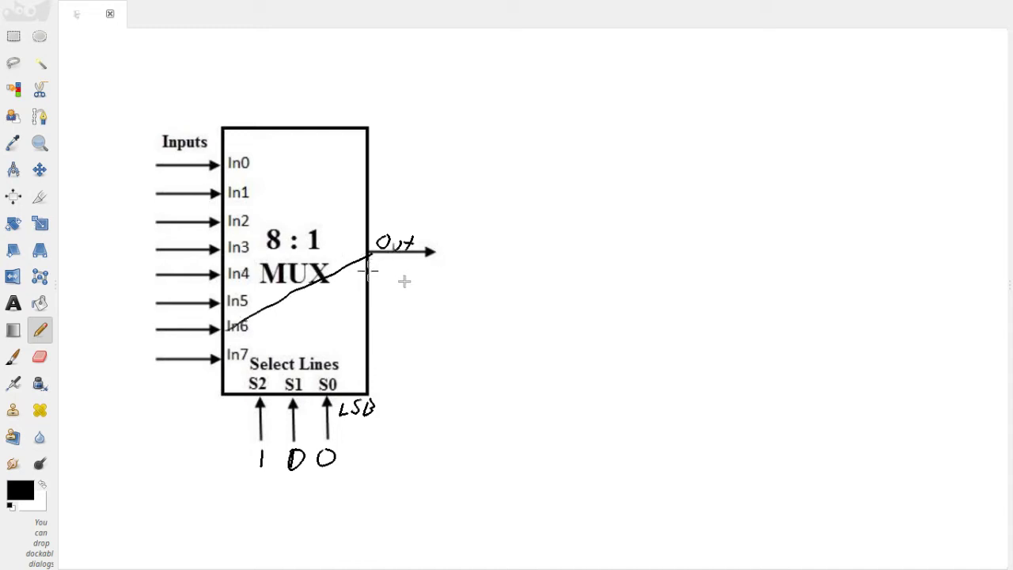
Undo the select values, In6 line and LSB note, and remove a trial underline under MUX
key("ctrl+z")
key("ctrl+z")
key("ctrl+z")
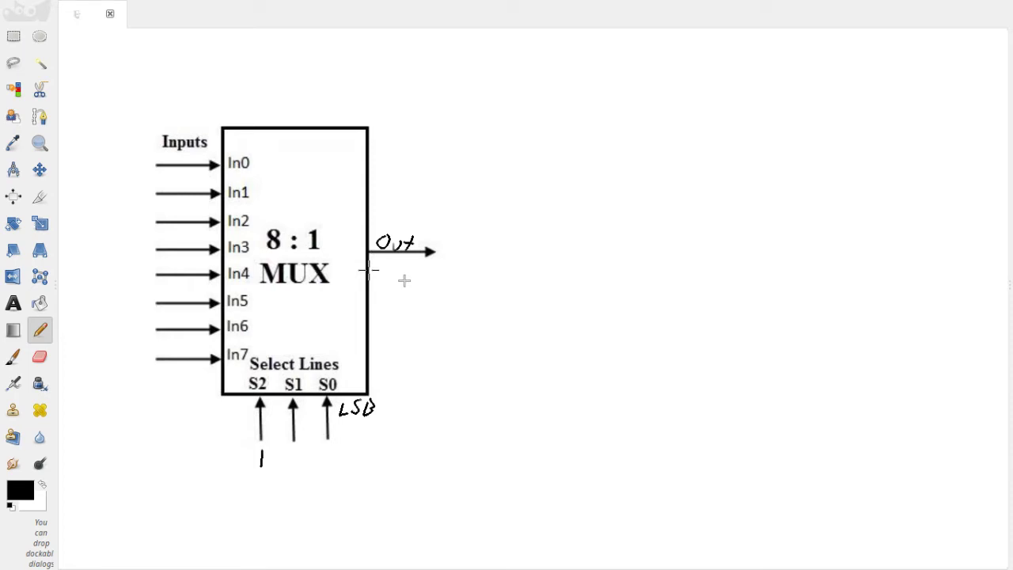
key("ctrl+z")
left_click_drag(266, 292, 337, 289)
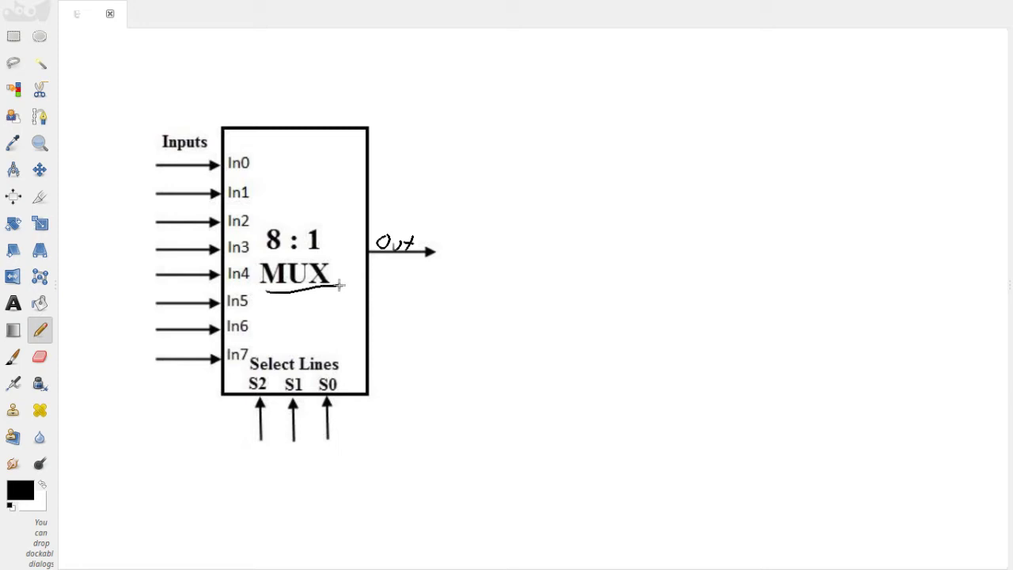
key("ctrl+z")
Handwrite the eight three-bit rows 000, 001, 010, 011, 100, 101, 110, 111 beside the MUX
mouse_move(591, 100)
left_mouse_down()
mouse_move(583, 102)
mouse_move(670, 100)
left_mouse_up()
mouse_move(596, 133)
left_mouse_down()
mouse_move(585, 157)
mouse_move(626, 134)
mouse_move(674, 151)
left_mouse_up()
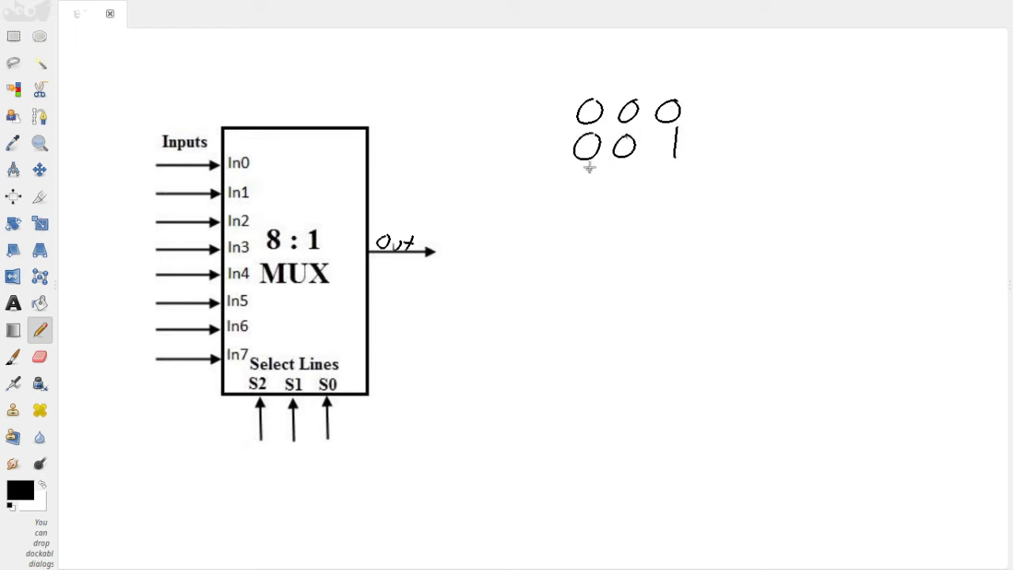
mouse_move(588, 168)
left_mouse_down()
mouse_move(621, 192)
mouse_move(669, 176)
left_mouse_up()
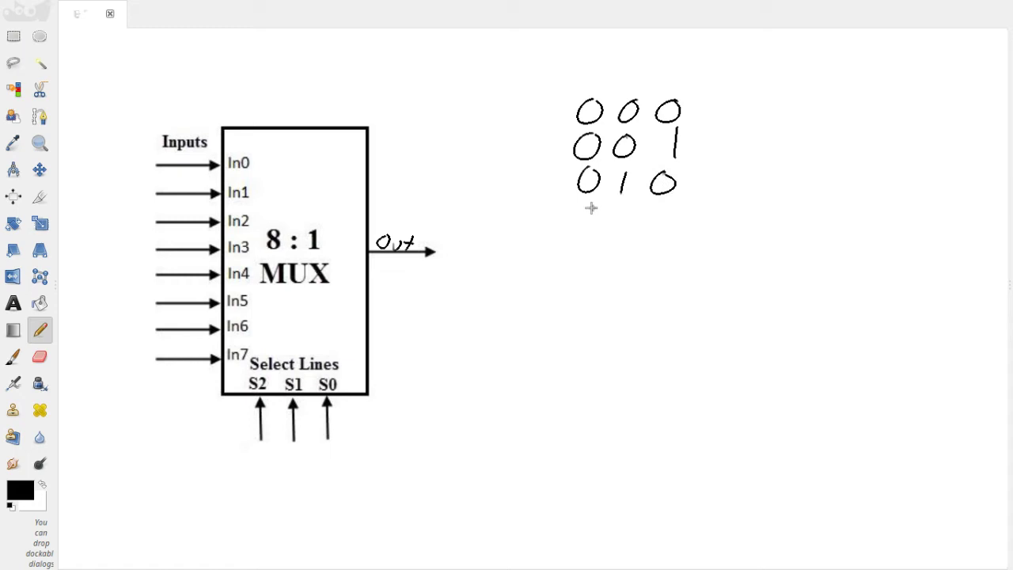
mouse_move(591, 207)
left_mouse_down()
mouse_move(581, 220)
mouse_move(590, 208)
mouse_move(622, 227)
mouse_move(659, 229)
left_mouse_up()
left_click_drag(588, 241, 583, 273)
mouse_move(625, 247)
left_mouse_down()
mouse_move(665, 261)
mouse_move(659, 251)
left_mouse_up()
mouse_move(590, 288)
left_mouse_down()
mouse_move(587, 314)
mouse_move(625, 289)
mouse_move(653, 318)
left_mouse_up()
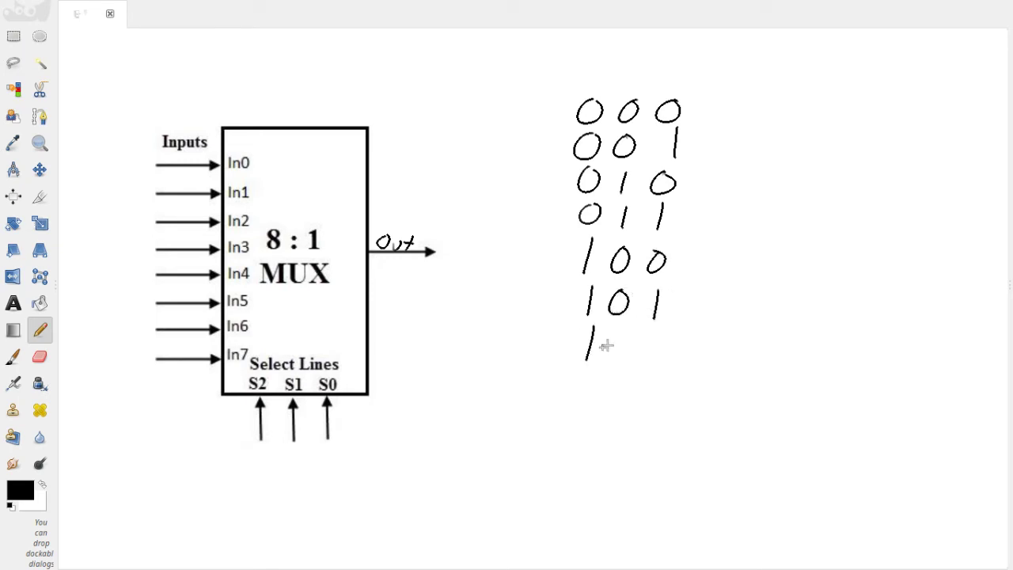
left_click_drag(622, 333, 619, 353)
mouse_move(665, 334)
left_mouse_down()
mouse_move(654, 339)
mouse_move(665, 336)
left_mouse_up()
mouse_move(592, 377)
left_mouse_down()
mouse_move(588, 406)
mouse_move(653, 401)
left_mouse_up()
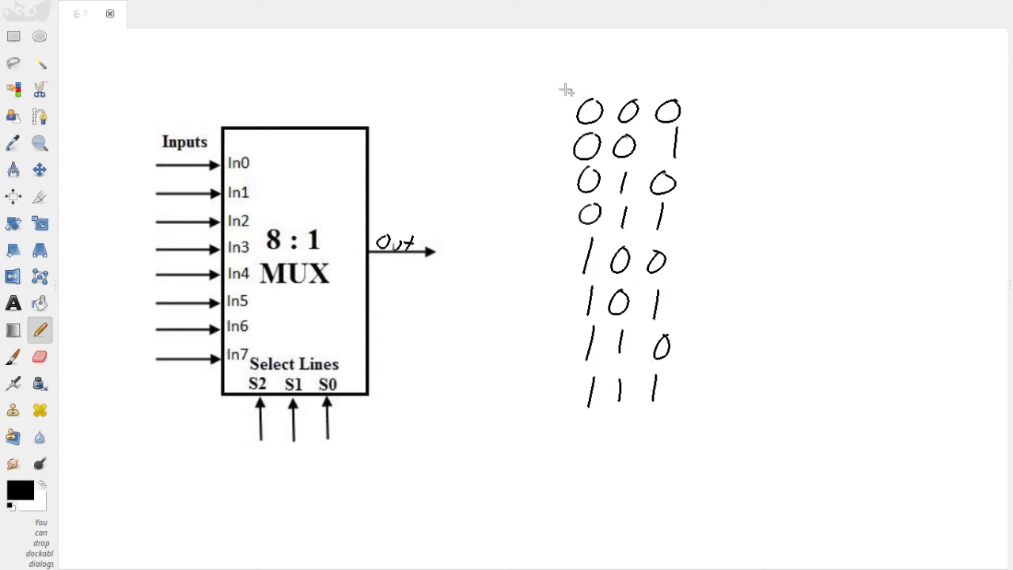
Draw a heading line and vertical divider, then write headings A B C and Out
left_click_drag(560, 96, 753, 104)
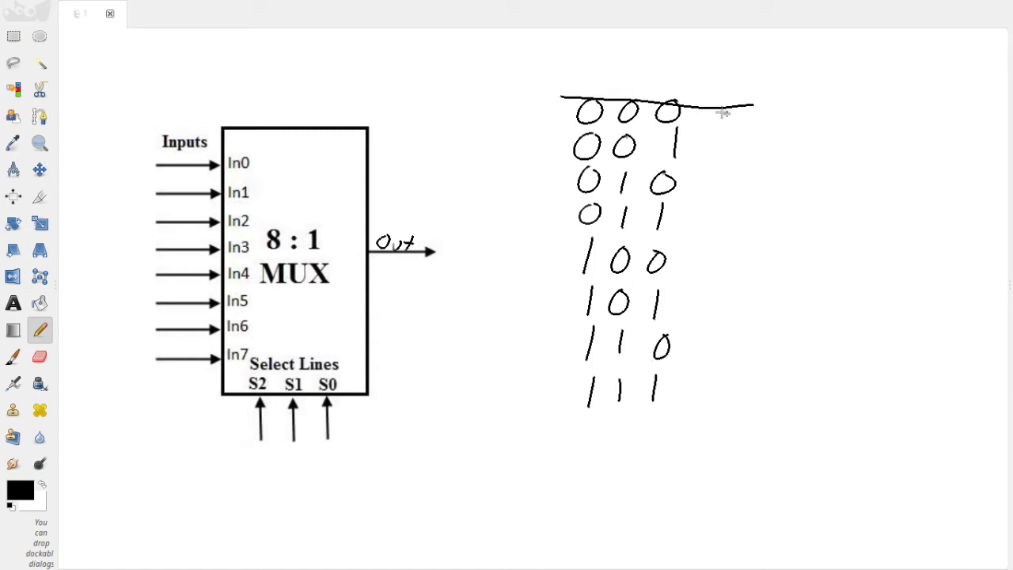
key("ctrl+z")
mouse_move(563, 90)
left_mouse_down()
mouse_move(652, 86)
mouse_move(764, 100)
left_mouse_up()
left_click_drag(704, 50, 692, 417)
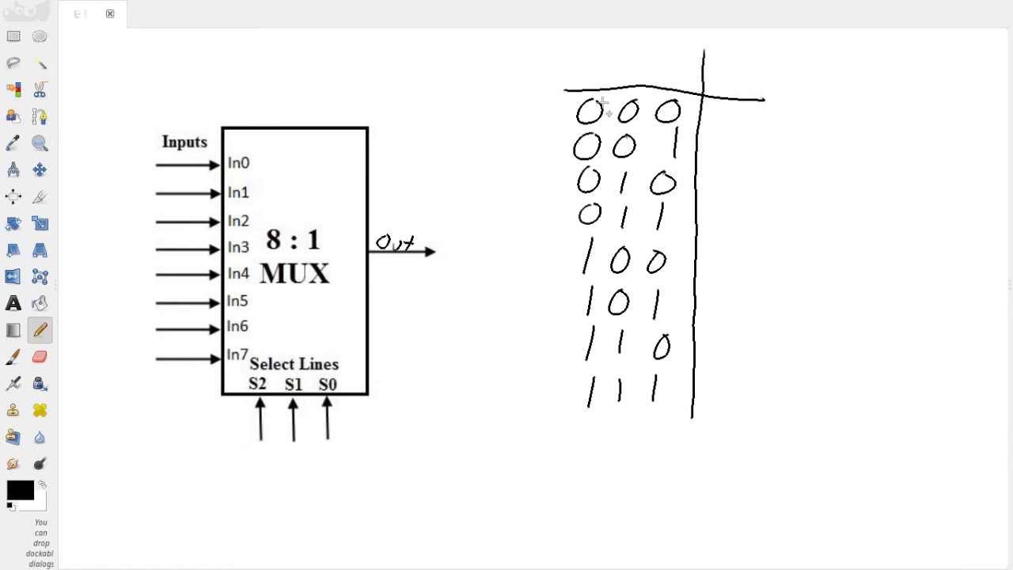
mouse_move(583, 84)
left_mouse_down()
mouse_move(602, 64)
mouse_move(593, 78)
mouse_move(673, 82)
left_mouse_up()
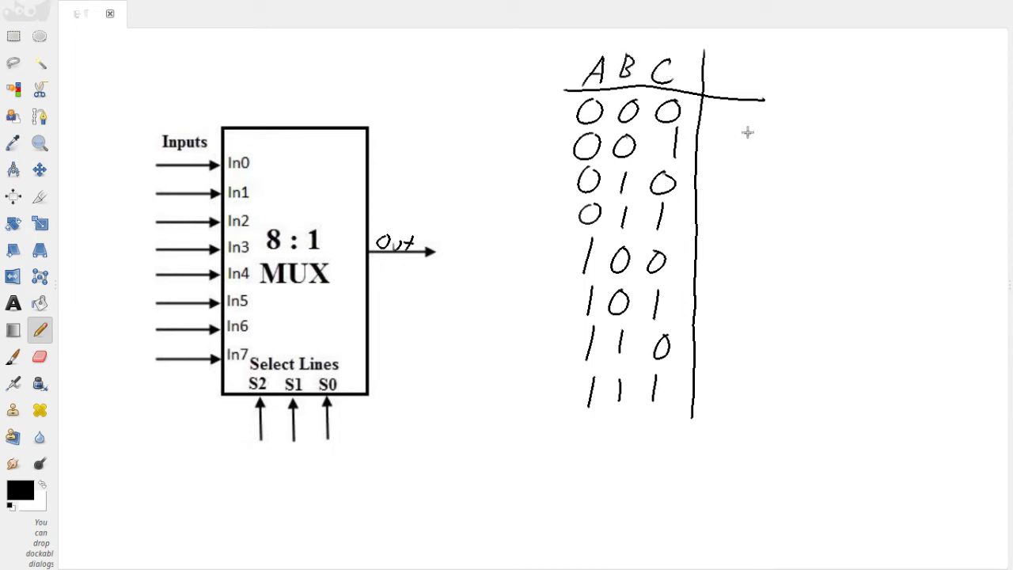
left_click_drag(734, 68, 756, 89)
Fill the Out column with 0 1 0 1 0 0 1 0 for rows 000 to 111
left_click_drag(735, 132, 732, 154)
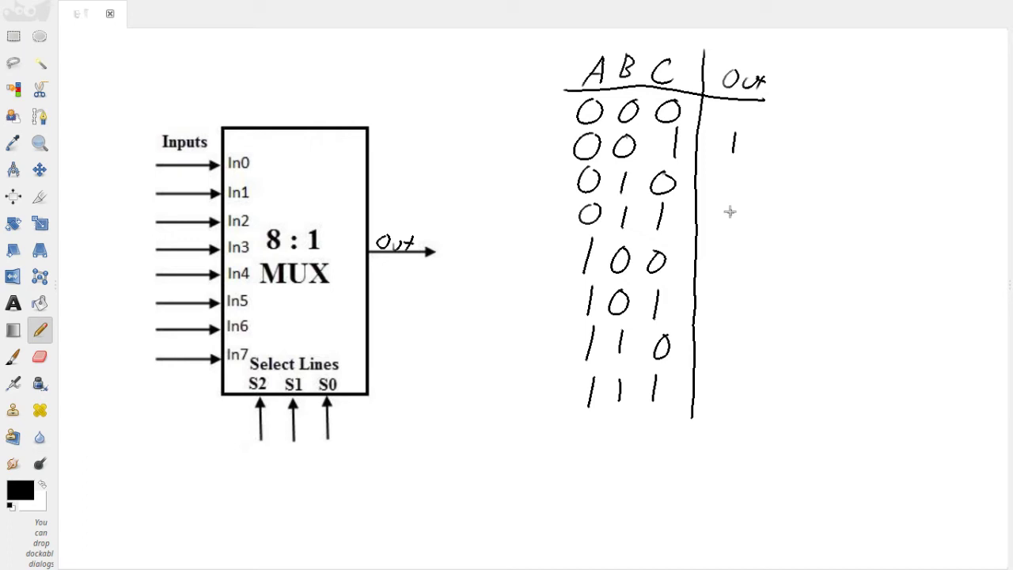
left_click_drag(731, 210, 729, 230)
left_click_drag(726, 337, 723, 356)
left_click_drag(731, 298, 729, 299)
left_click_drag(731, 255, 728, 256)
mouse_move(734, 177)
left_mouse_down()
mouse_move(725, 190)
mouse_move(733, 178)
left_mouse_up()
left_click_drag(733, 109, 736, 120)
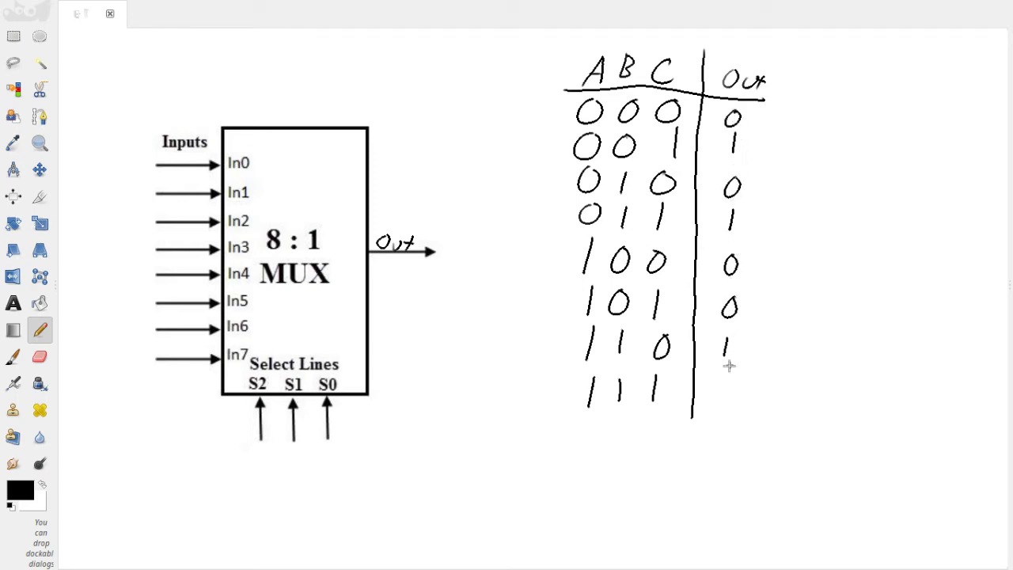
left_click_drag(721, 374, 729, 378)
Write A under S2, number the table rows 0–7, and draw a vertical line beside them
mouse_move(249, 471)
left_mouse_down()
mouse_move(256, 449)
mouse_move(263, 470)
left_mouse_up()
left_click_drag(250, 463, 340, 456)
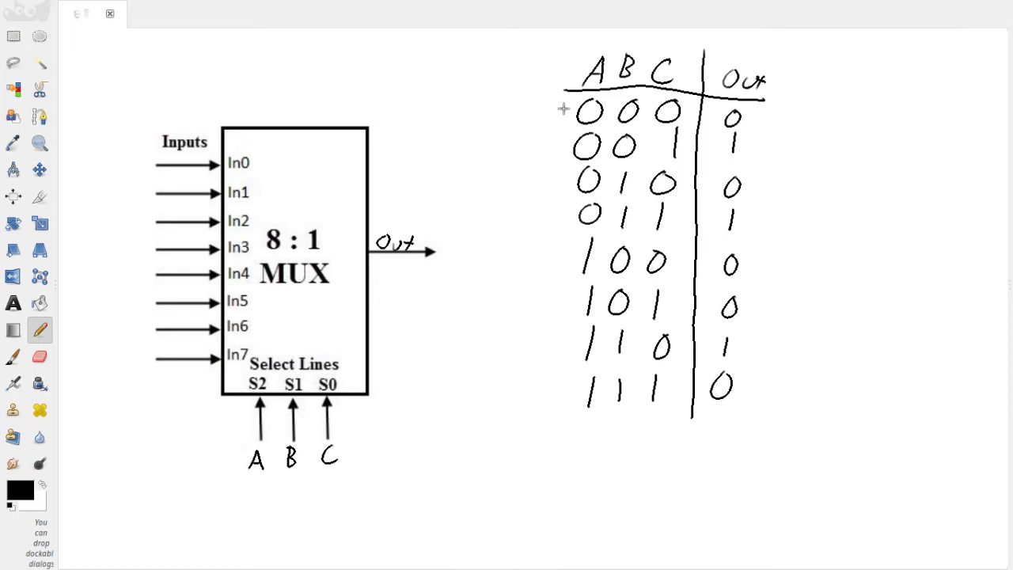
left_click_drag(551, 107, 550, 108)
mouse_move(547, 179)
left_mouse_down()
mouse_move(562, 267)
mouse_move(552, 408)
left_mouse_up()
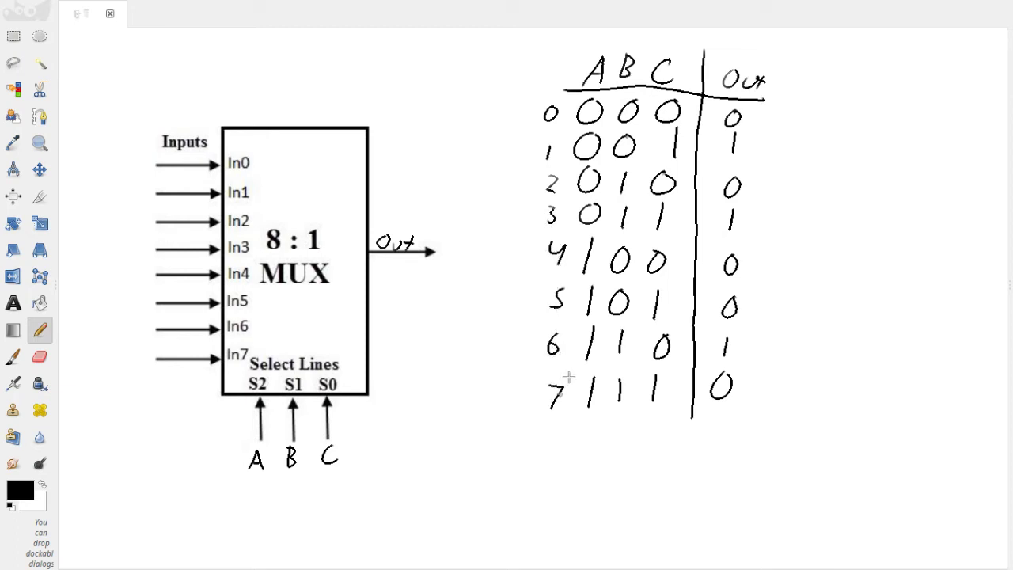
left_click_drag(567, 95, 571, 408)
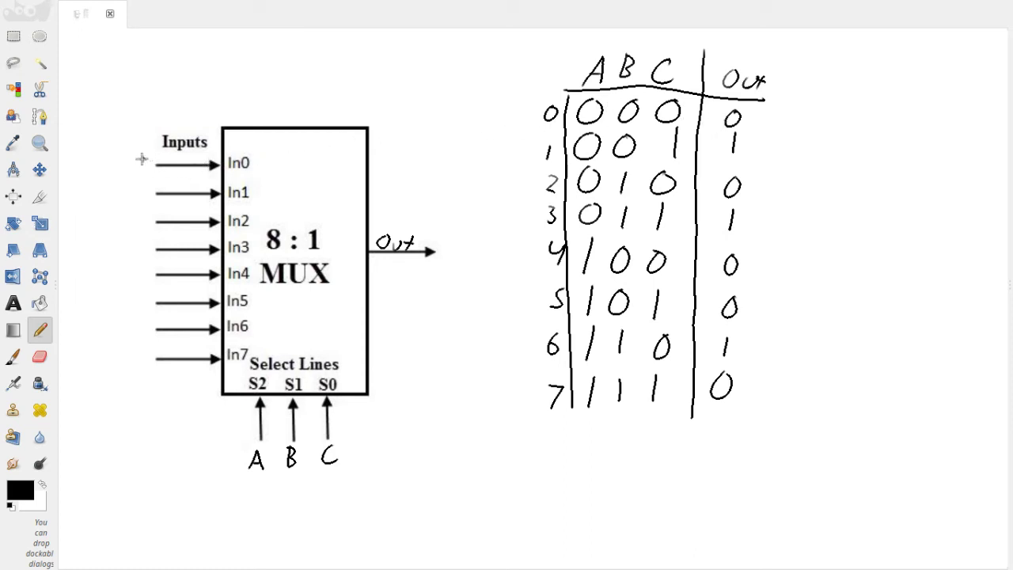
Mark In0 as 0 and In1 as 1, and sketch ground (0) and 5v reference symbols
mouse_move(142, 159)
left_mouse_down()
mouse_move(149, 176)
mouse_move(143, 163)
left_mouse_up()
mouse_move(966, 143)
left_mouse_down()
mouse_move(939, 163)
mouse_move(930, 161)
mouse_move(952, 166)
mouse_move(955, 170)
left_mouse_up()
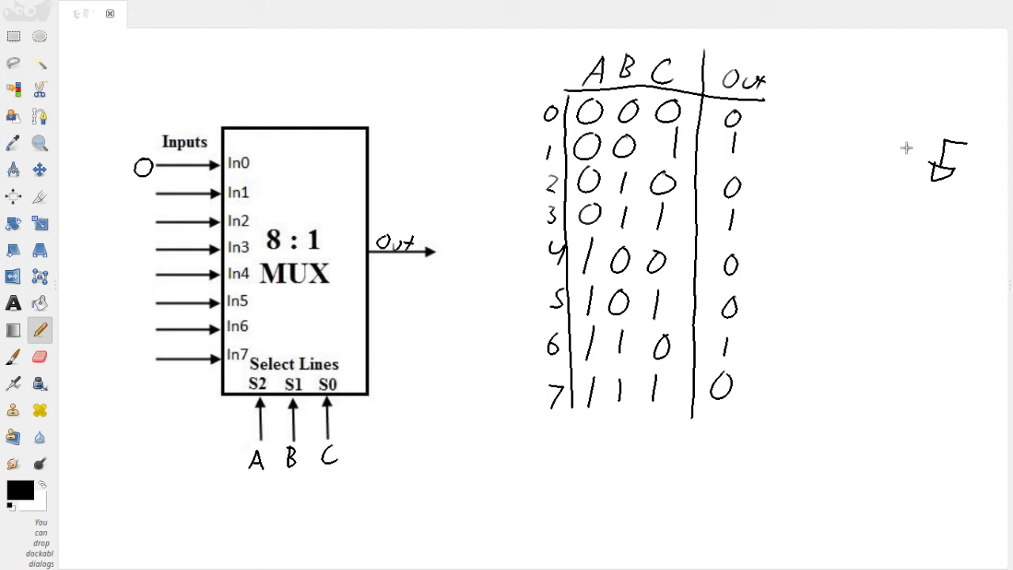
left_click_drag(905, 149, 905, 148)
mouse_move(973, 231)
left_mouse_down()
mouse_move(931, 227)
mouse_move(944, 212)
left_mouse_up()
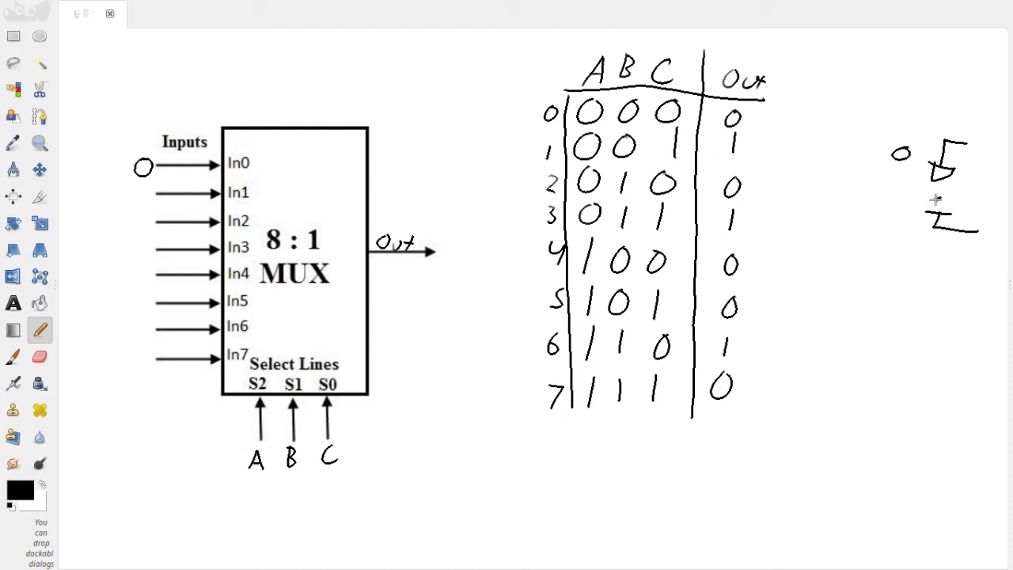
left_click_drag(946, 204, 955, 207)
left_click_drag(145, 187, 147, 348)
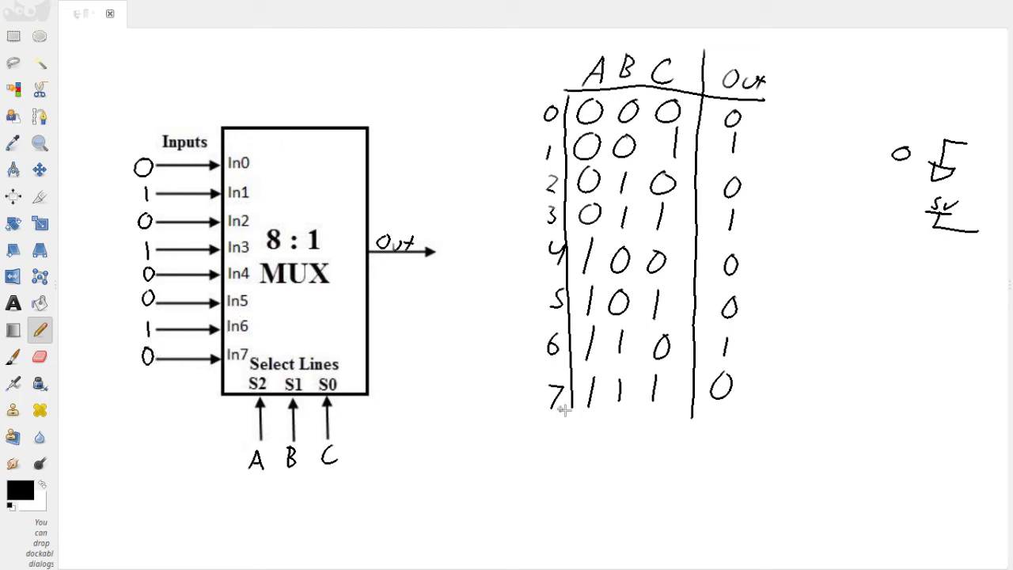
Draw a line under the truth table and a curved arrow to the MUX's lower left
mouse_move(544, 440)
left_mouse_down()
mouse_move(672, 419)
mouse_move(726, 422)
left_mouse_up()
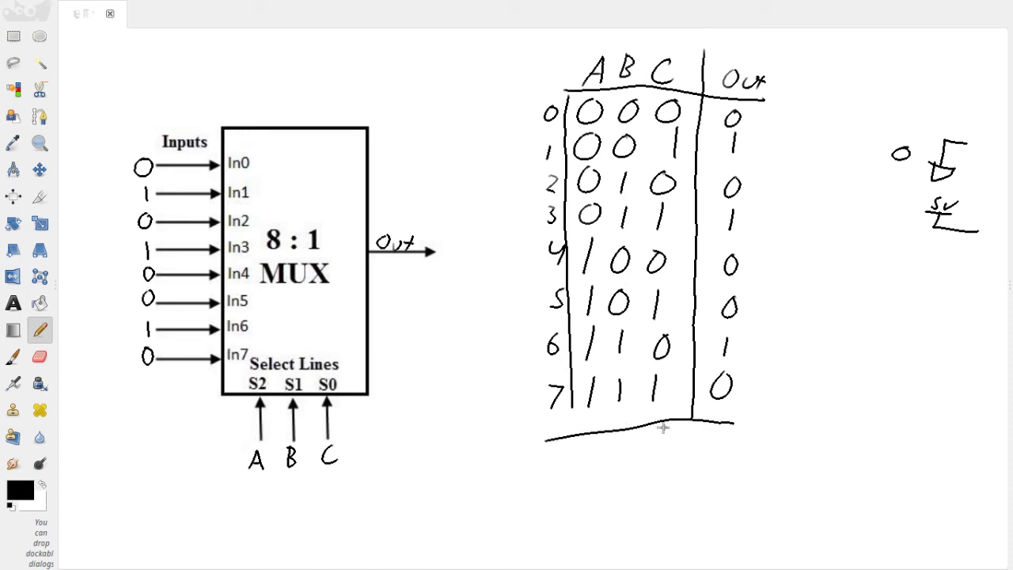
mouse_move(663, 427)
left_mouse_down()
mouse_move(651, 457)
mouse_move(523, 512)
mouse_move(262, 524)
mouse_move(228, 490)
left_mouse_up()
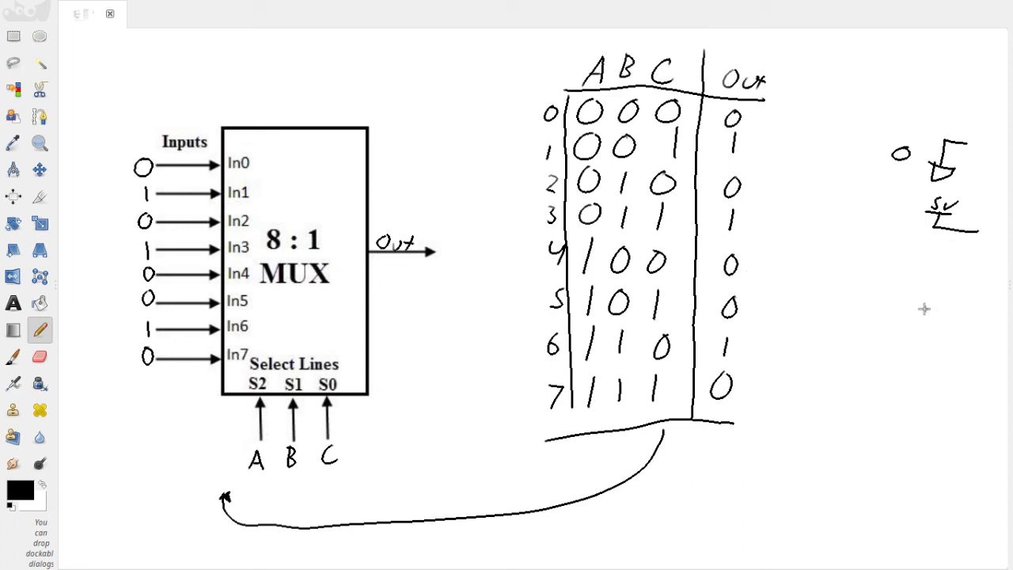
Sketch a switch line with a contact dot, label the lower line GND, and write 1 beside 5v
mouse_move(926, 309)
left_mouse_down()
mouse_move(965, 311)
mouse_move(889, 290)
mouse_move(815, 292)
mouse_move(842, 285)
left_mouse_up()
left_click(924, 309)
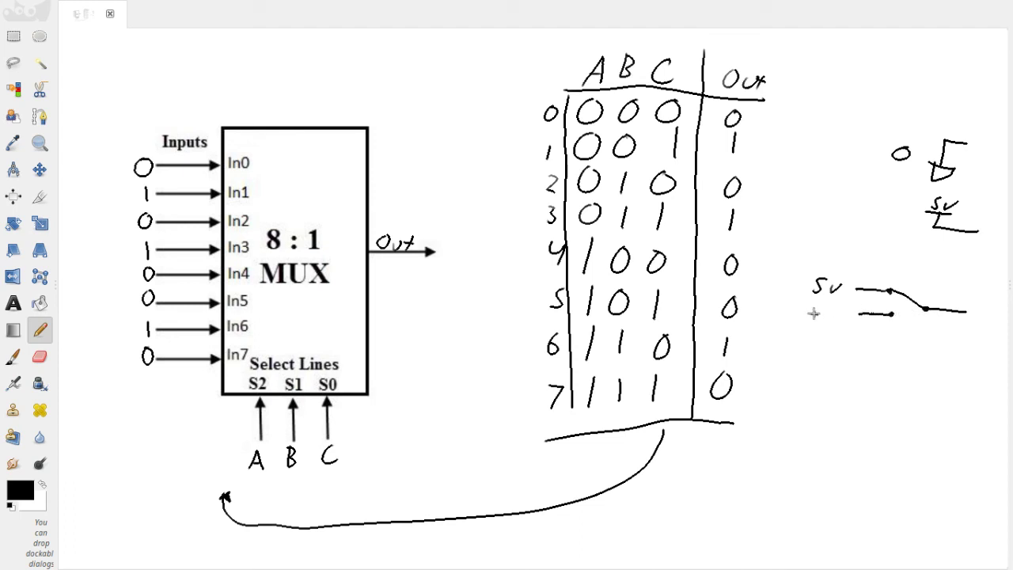
left_click_drag(807, 317, 842, 320)
mouse_move(906, 208)
left_mouse_down()
mouse_move(891, 228)
mouse_move(908, 233)
left_mouse_up()
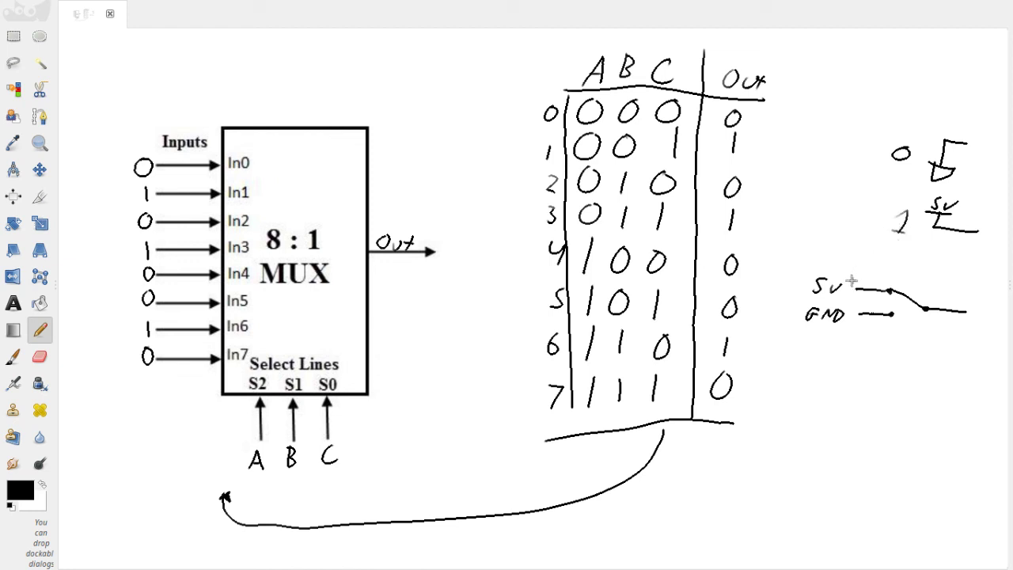